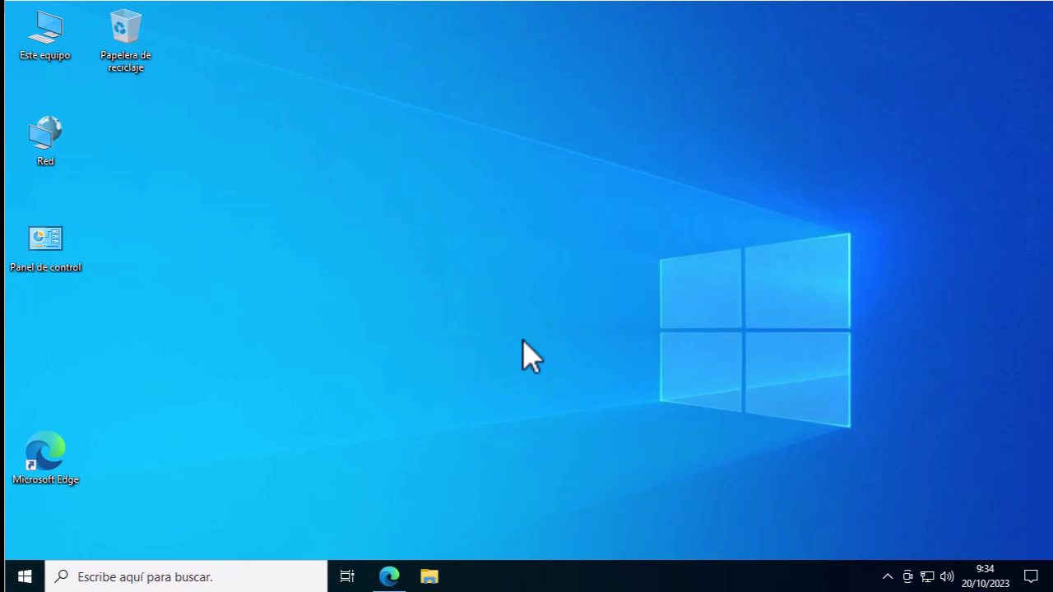
Step: Switch to Microsoft Edge and open the download area (Zona de descargas) of firmaelectronica.gob.es to view the AutoFirma versions
left_click(390, 578)
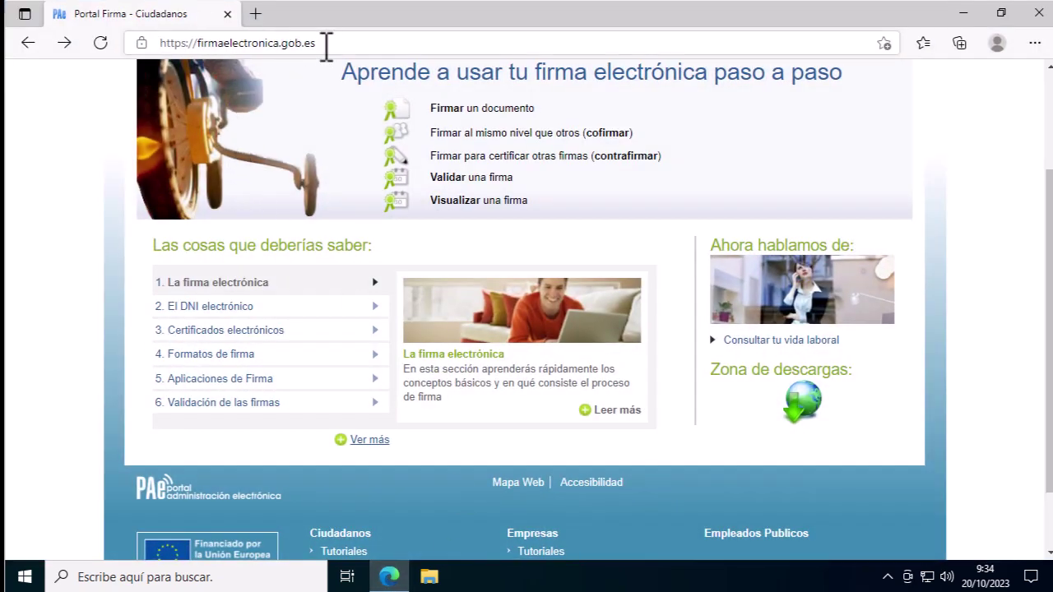
scroll(414, 198, "up", 3)
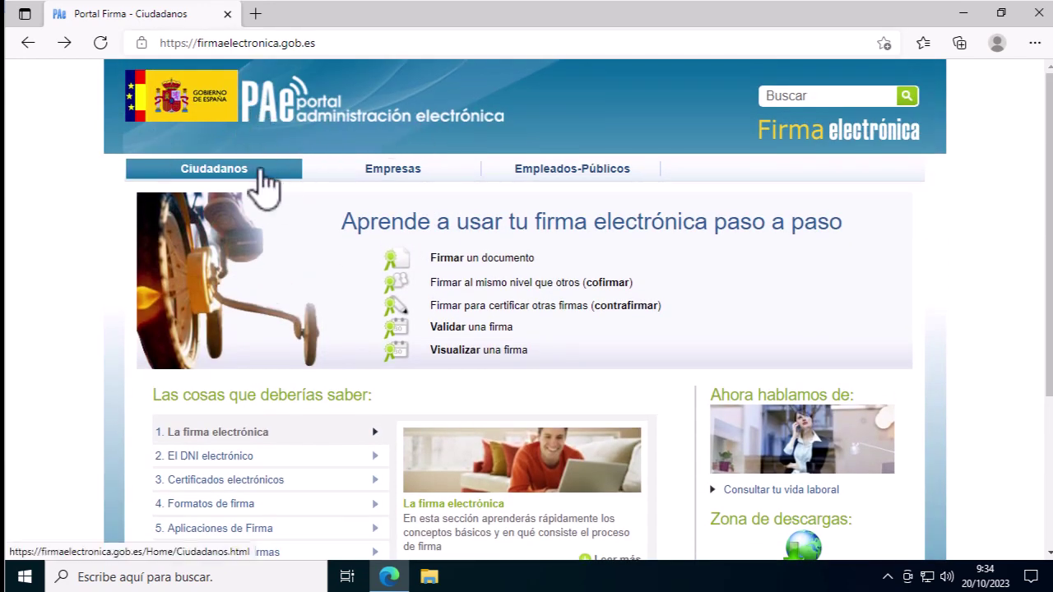
scroll(264, 185, "down", 3)
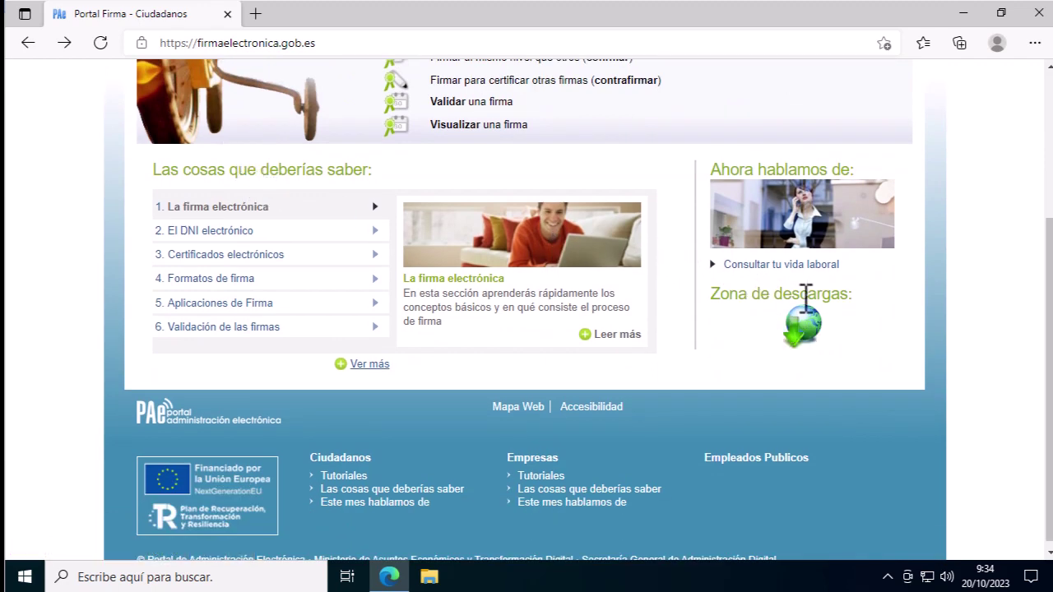
left_click(809, 326)
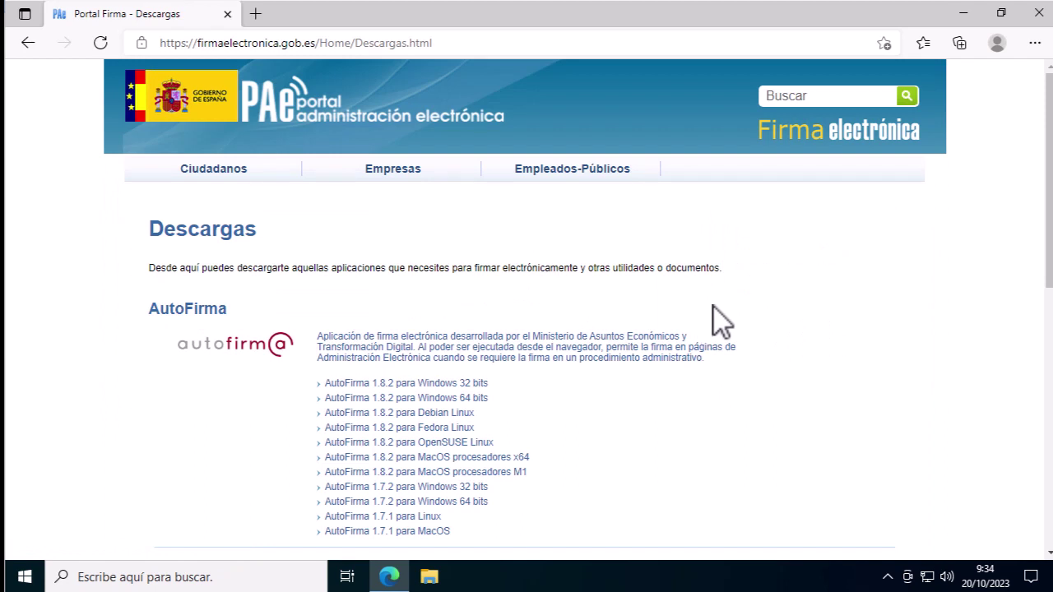
scroll(714, 307, "down", 1)
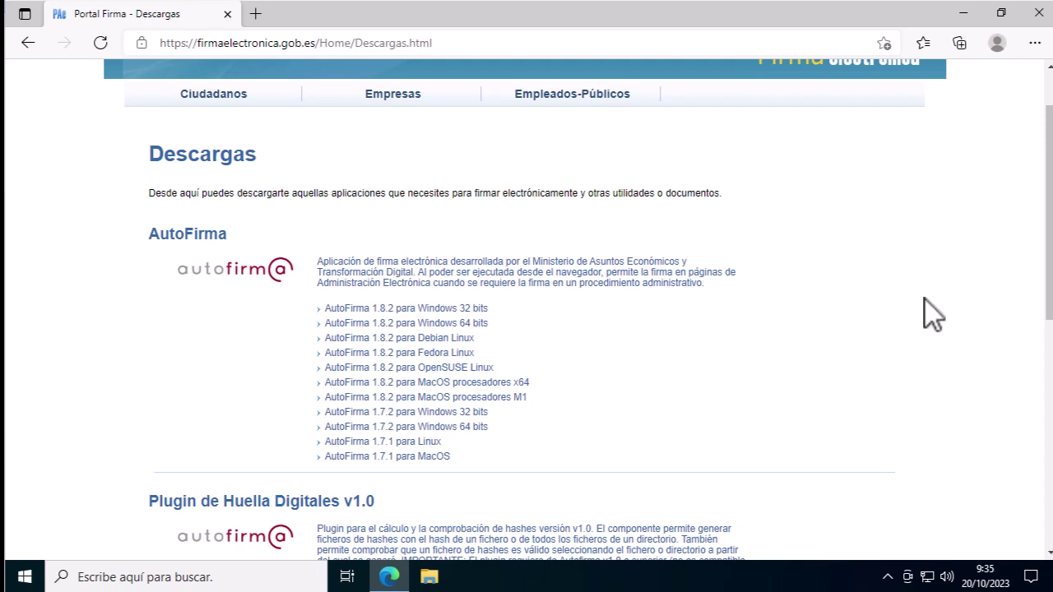
left_click_drag(1050, 197, 1043, 116)
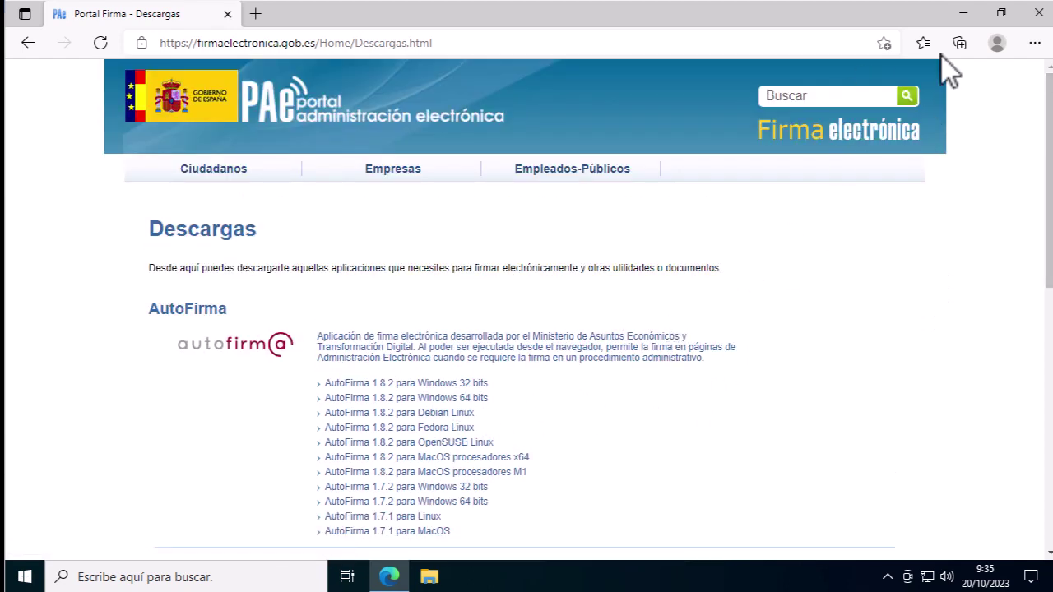
Step: Minimize the browser and check the system type in the properties of Este equipo, closing the settings when done
left_click(965, 13)
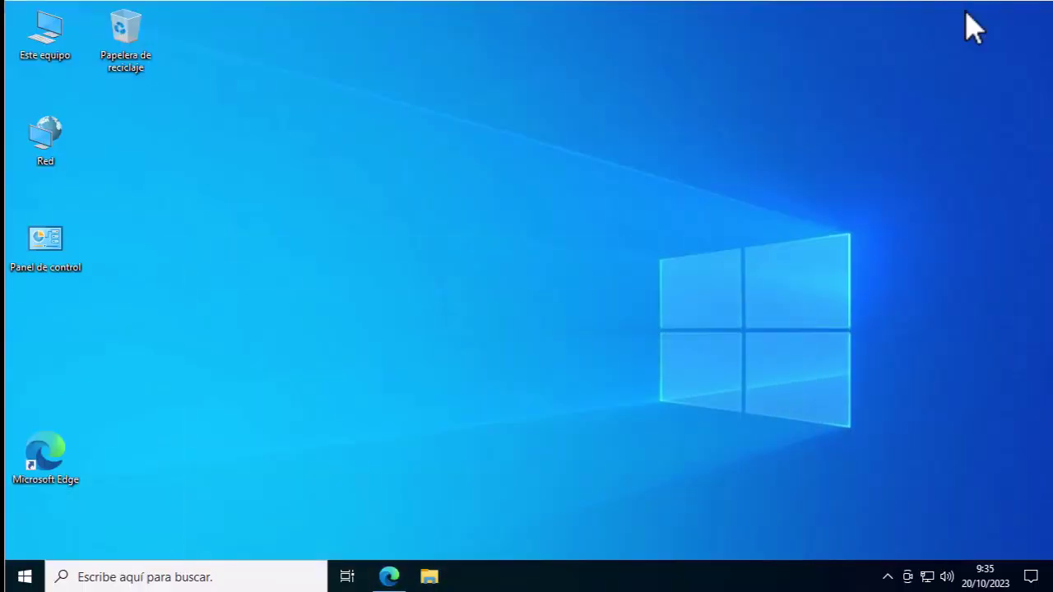
right_click(51, 37)
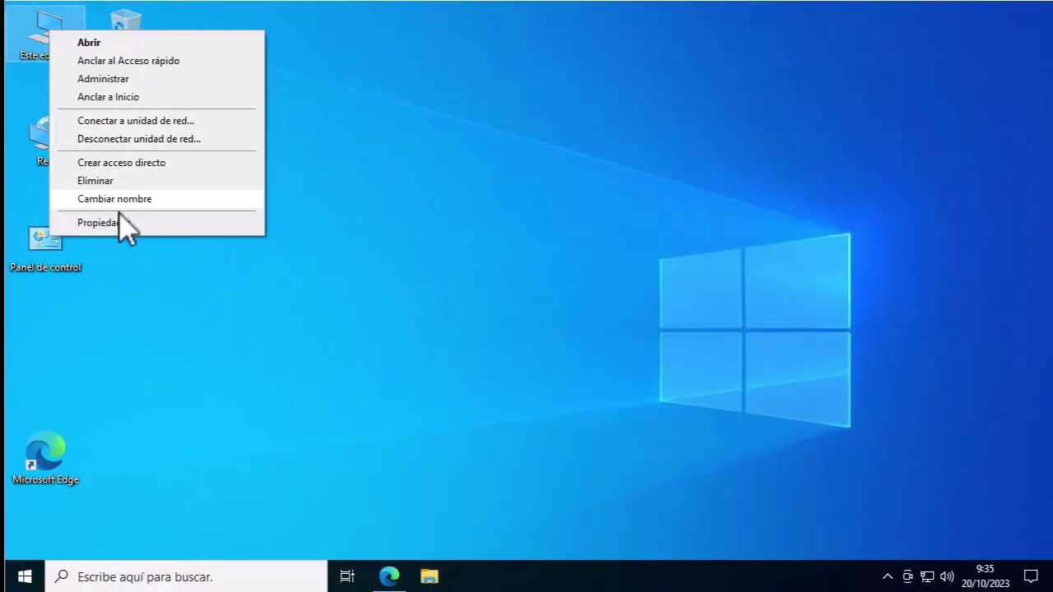
left_click(104, 223)
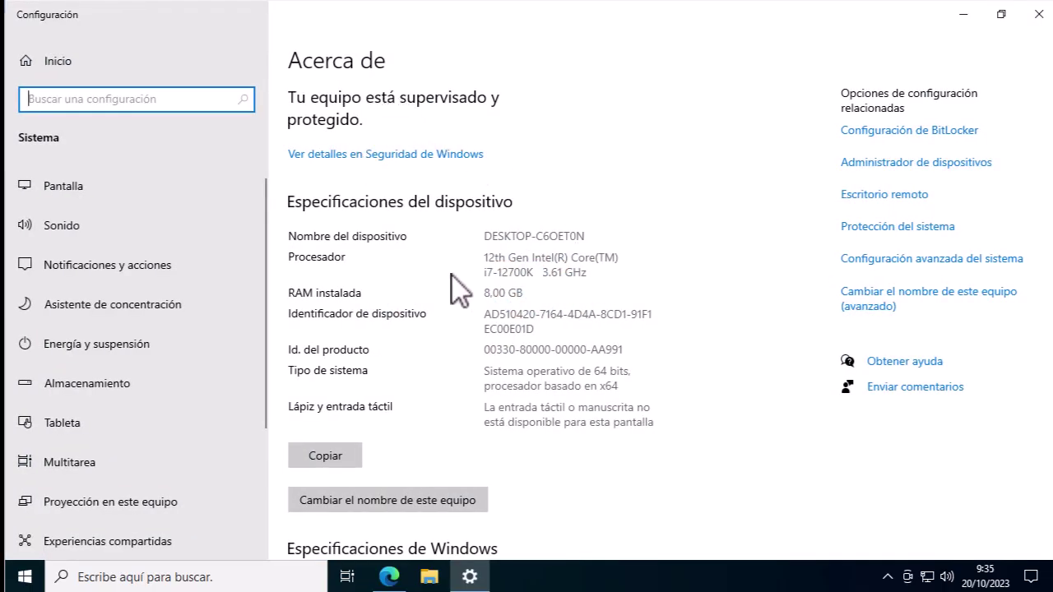
scroll(369, 173, "down", 1)
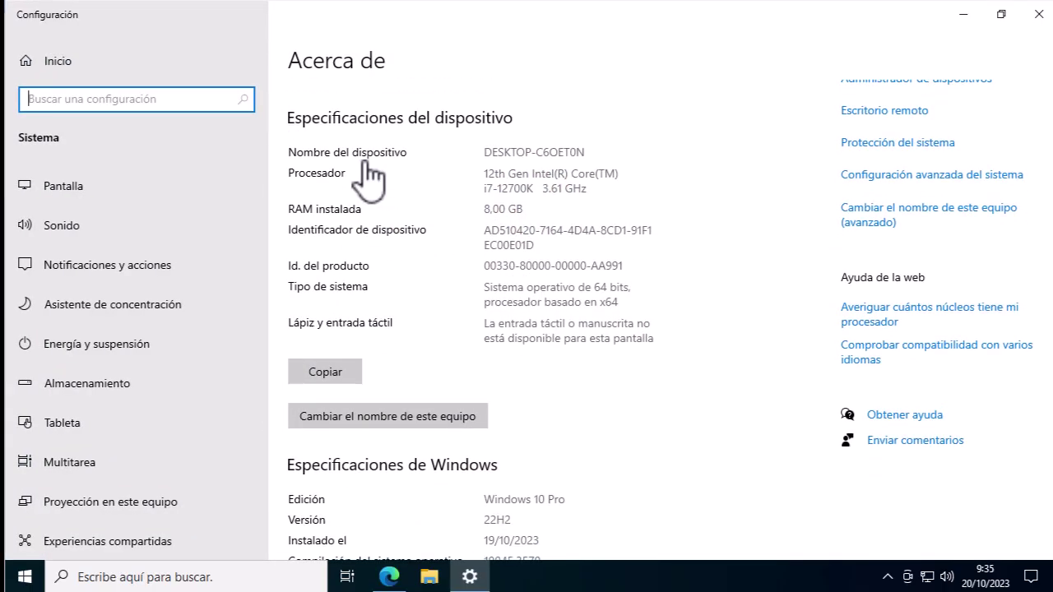
left_click_drag(631, 302, 466, 274)
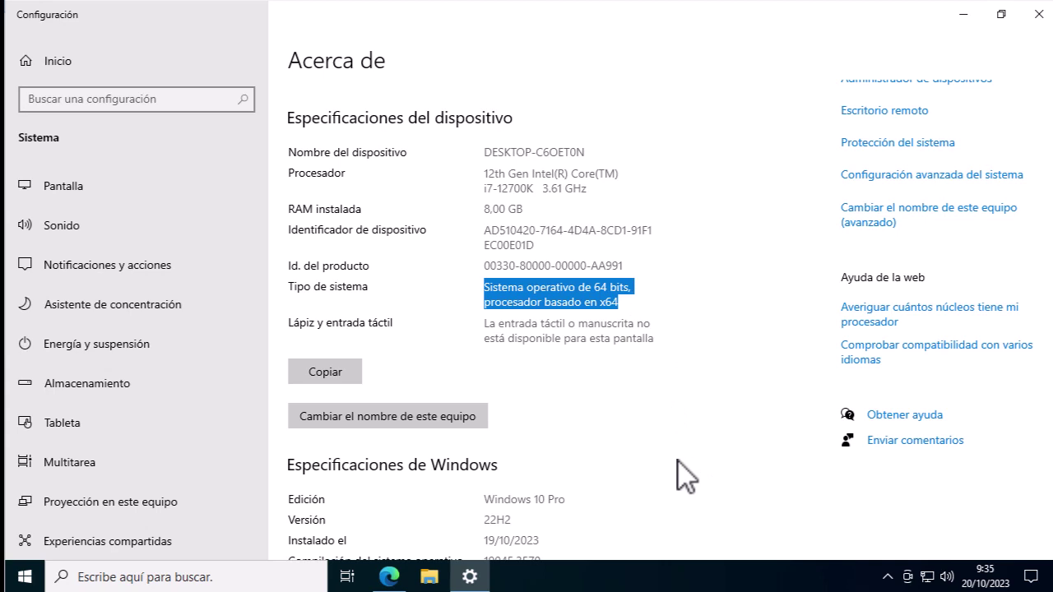
left_click(1039, 15)
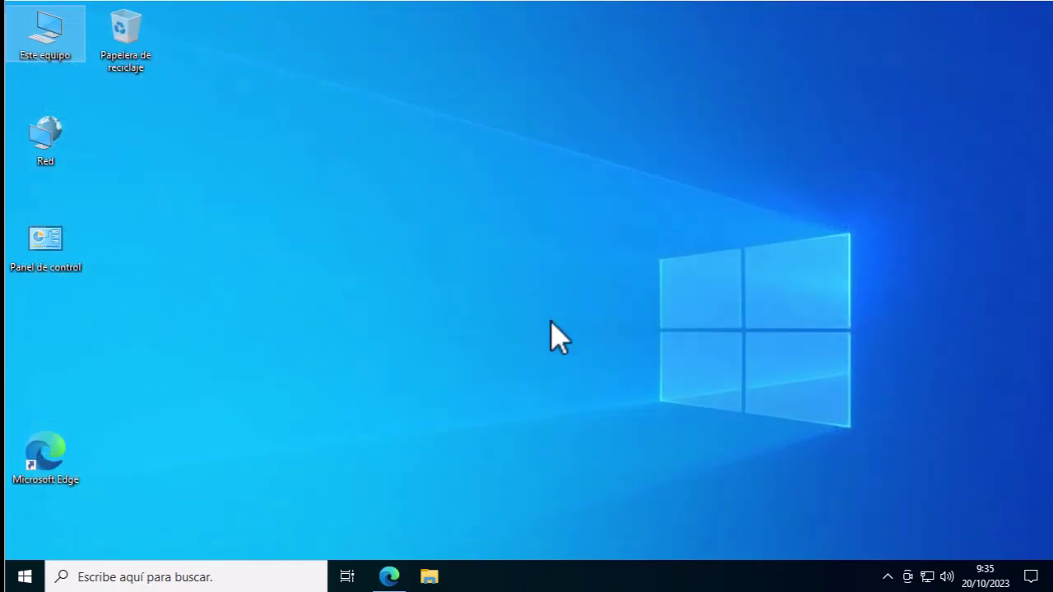
Step: Back in Edge, download AutoFirma 1.8.2 para Windows 64 bits, open AutoFirma64.zip and close the browser
left_click(389, 576)
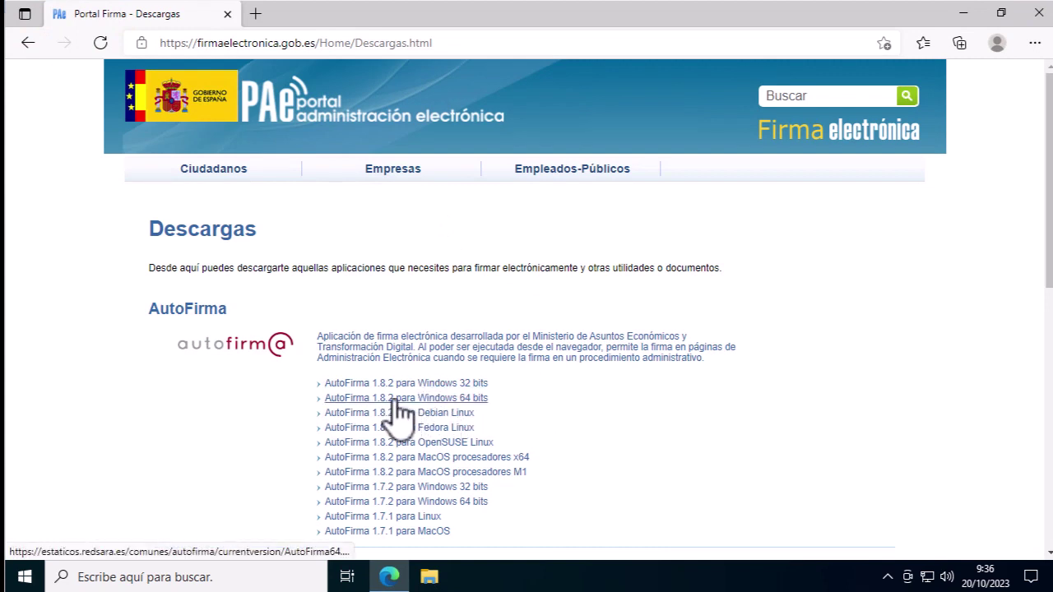
left_click(429, 399)
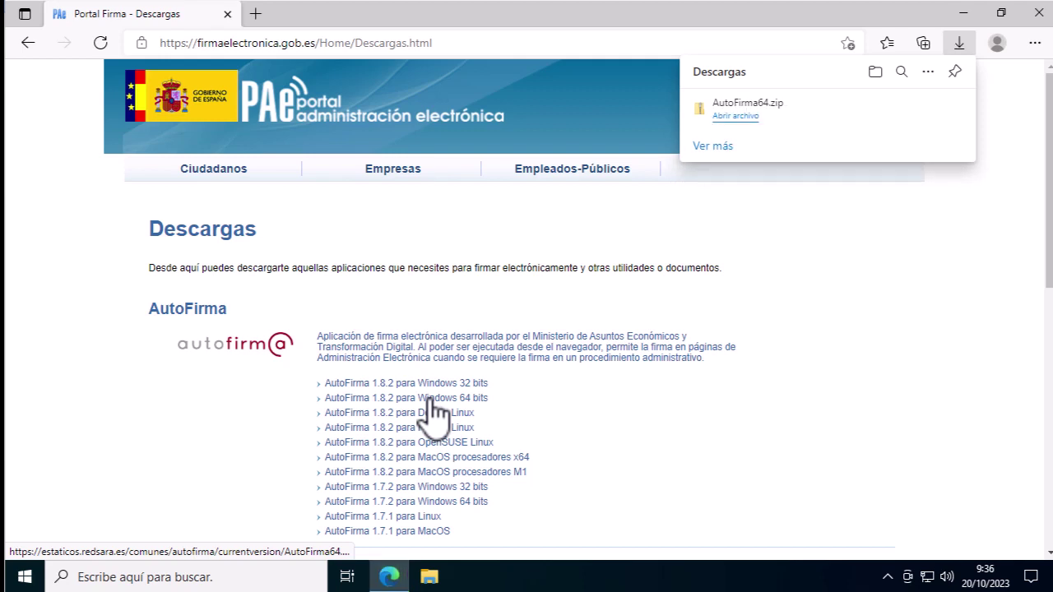
left_click(731, 118)
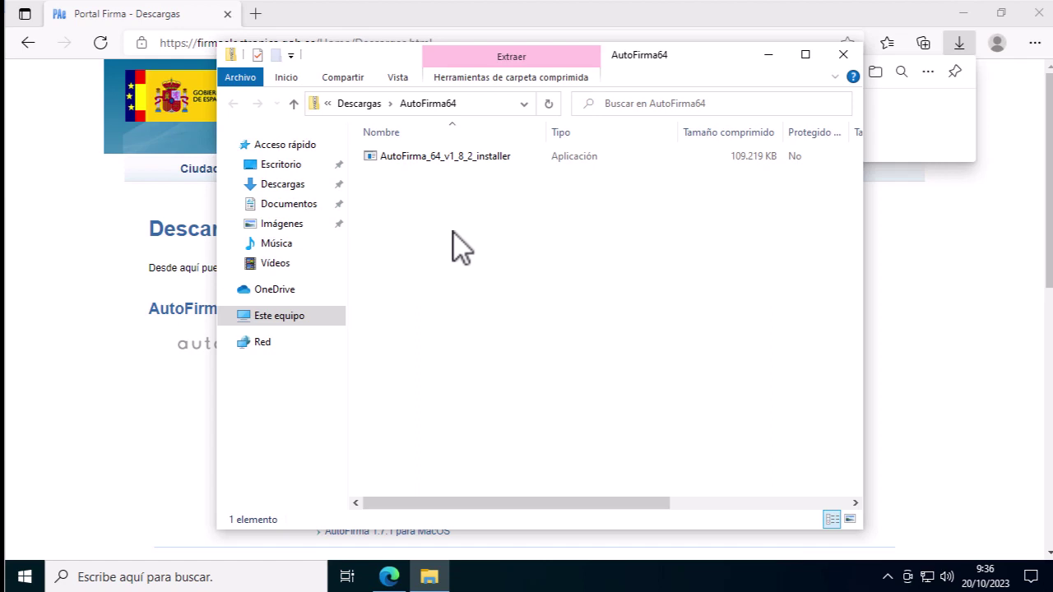
left_click(1040, 14)
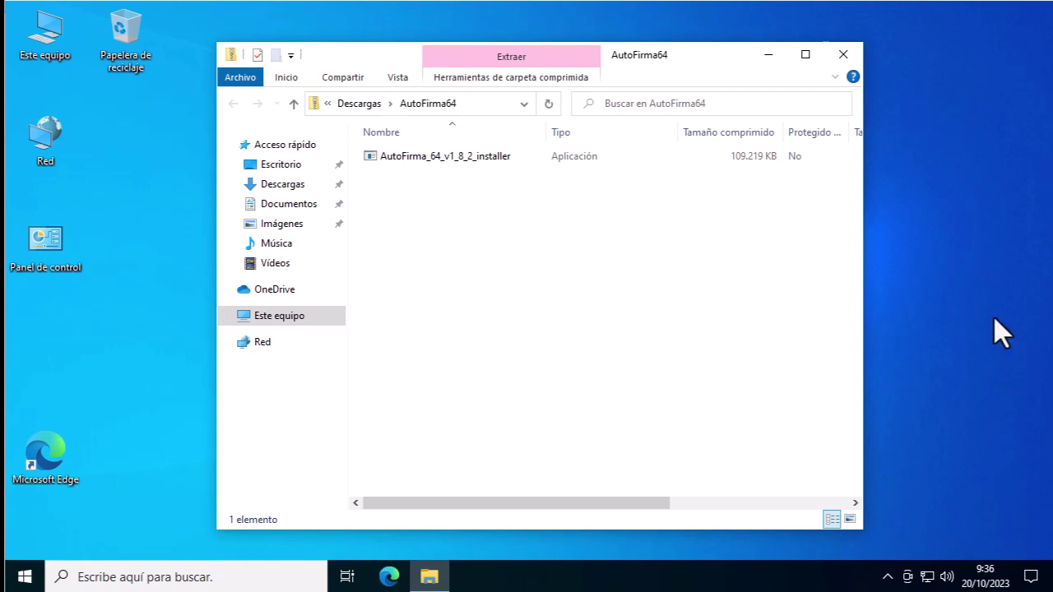
Step: Run AutoFirma_64_v1_8_2_installer with permission to make changes, and accept the licence agreement after reading it
double_click(401, 159)
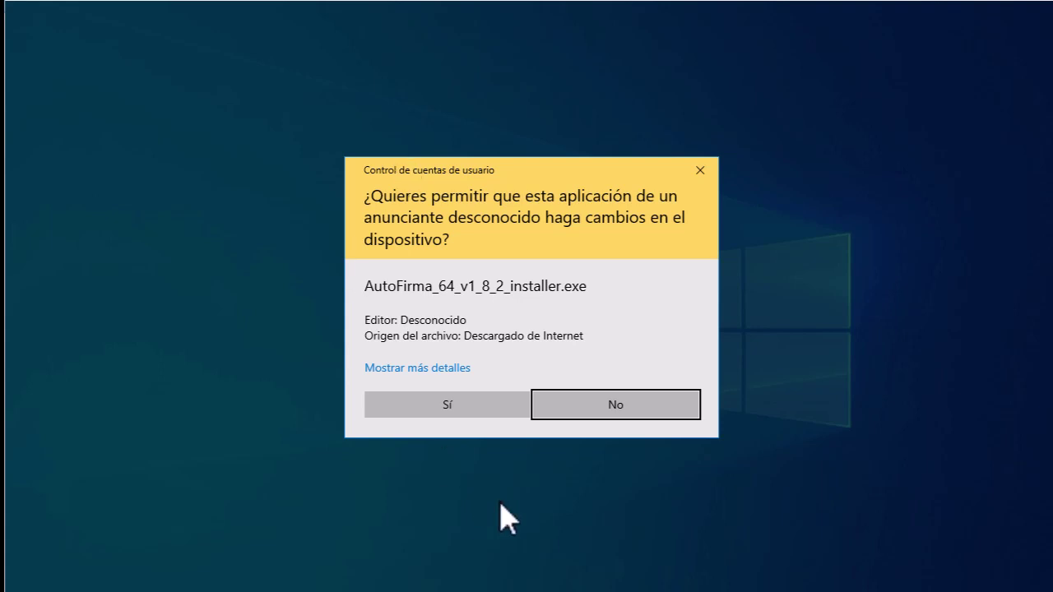
left_click(449, 404)
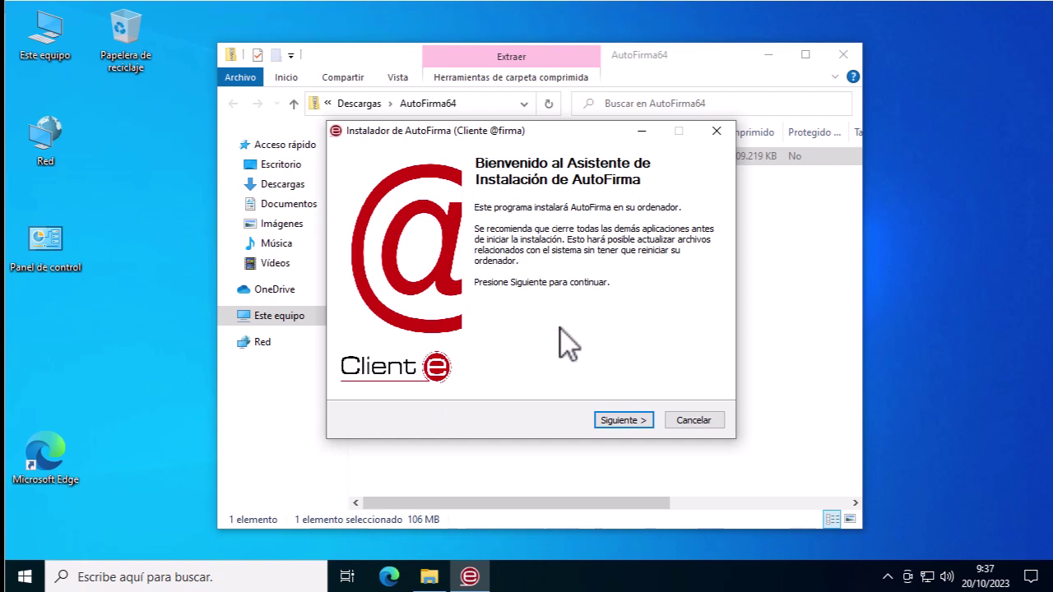
left_click(621, 422)
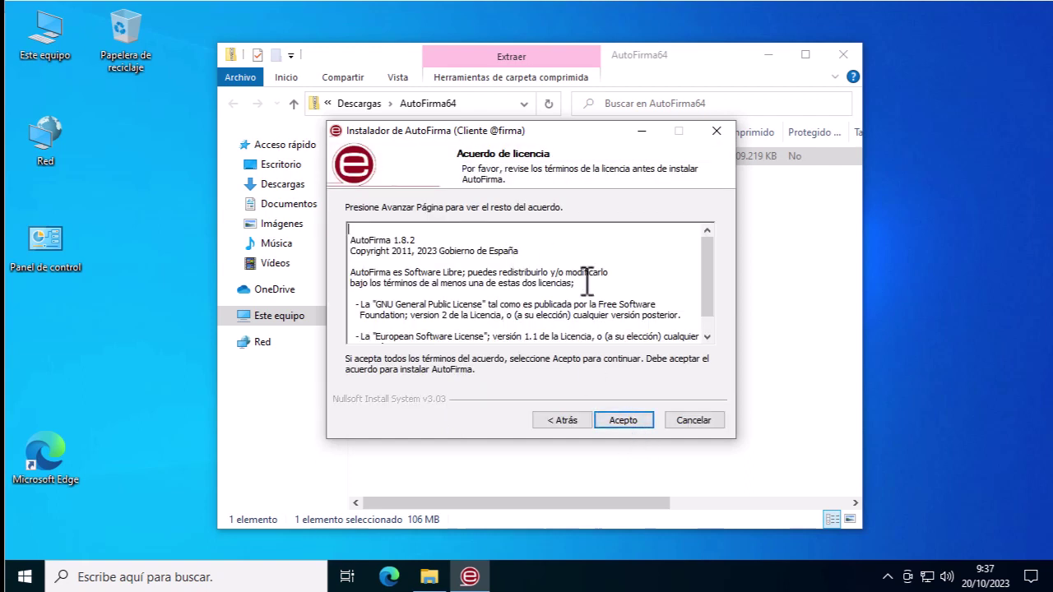
scroll(587, 280, "down", 1)
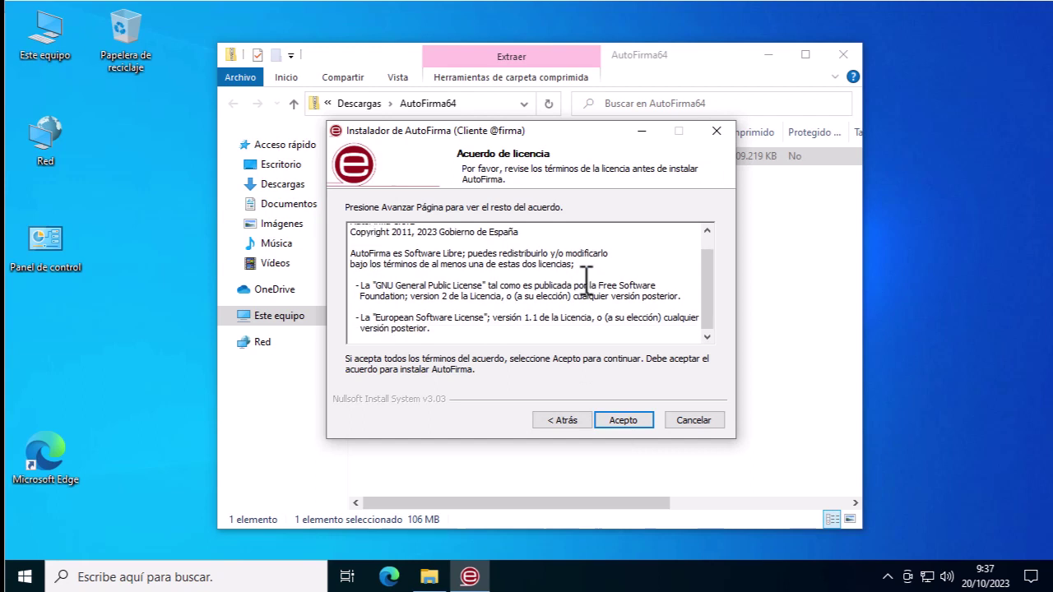
scroll(586, 280, "up", 1)
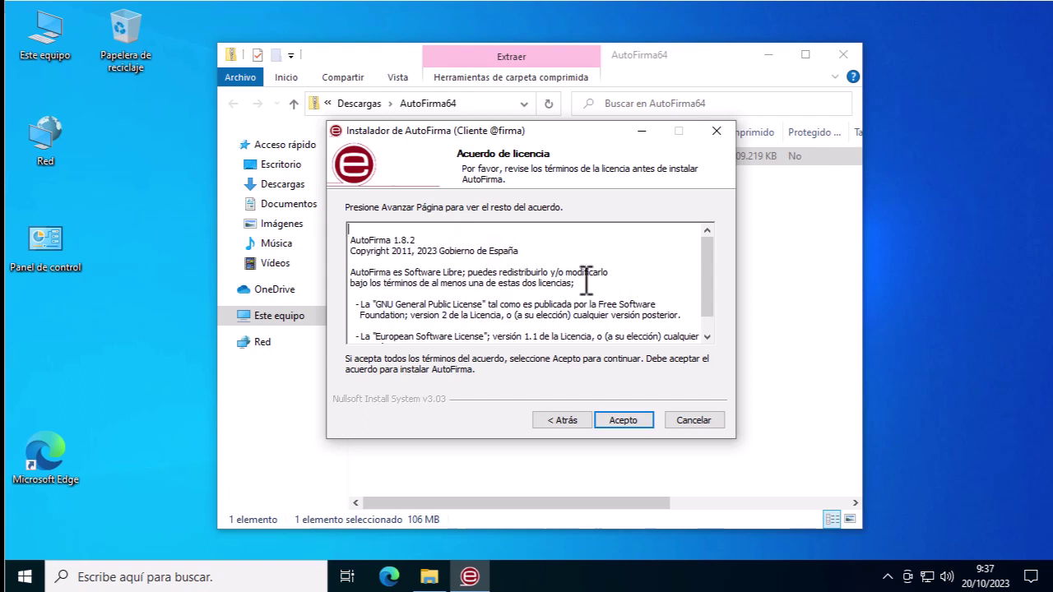
scroll(587, 280, "down", 1)
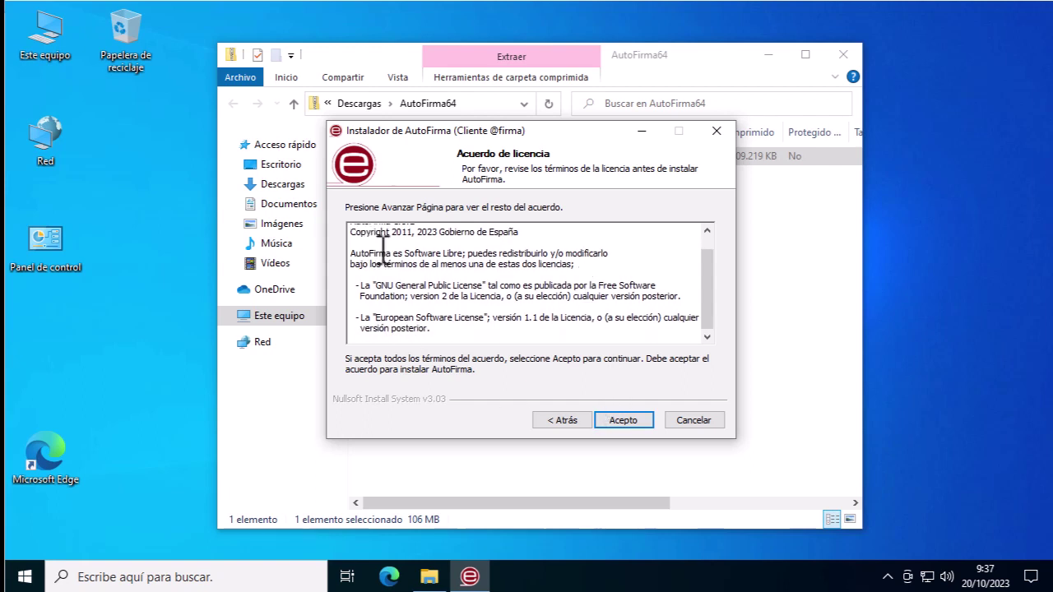
left_click(641, 427)
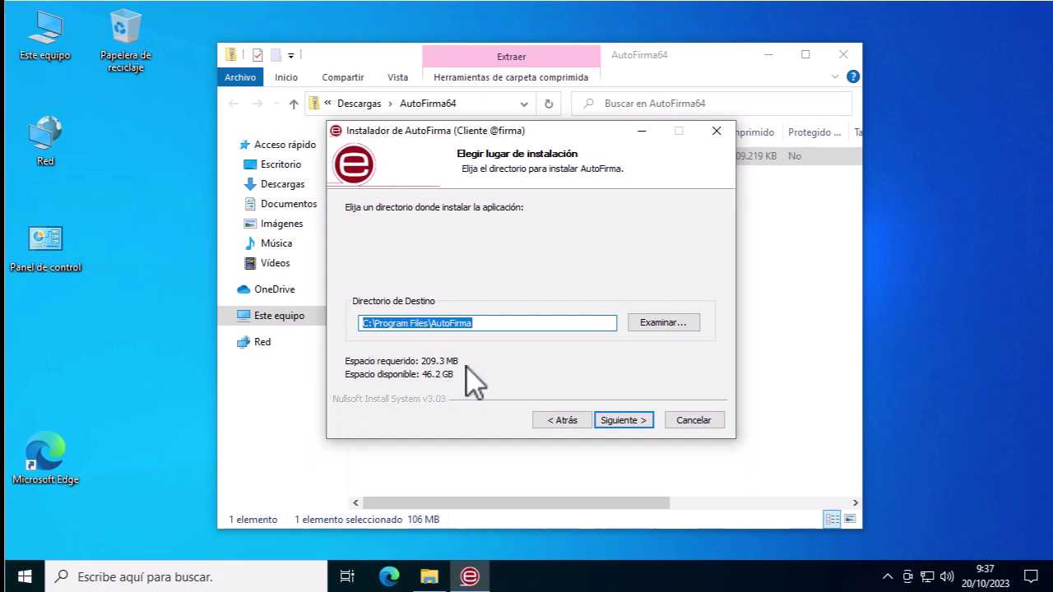
Step: Install AutoFirma in C:\Program Files\AutoFirma with start menu and desktop shortcuts but without the Firefox option, then close the wizard and the AutoFirma64 folder
left_click(623, 421)
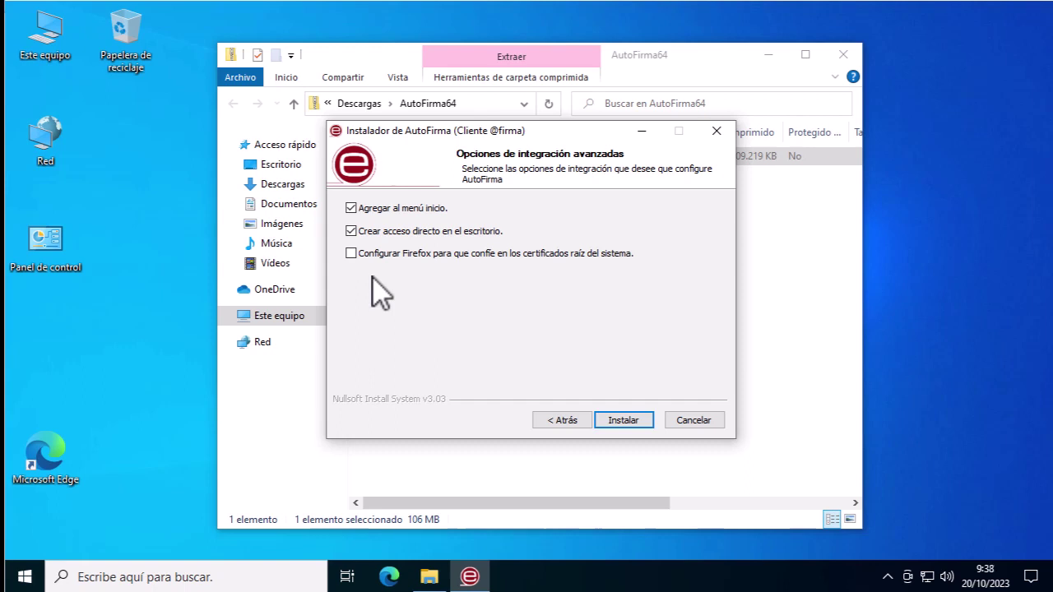
left_click(623, 421)
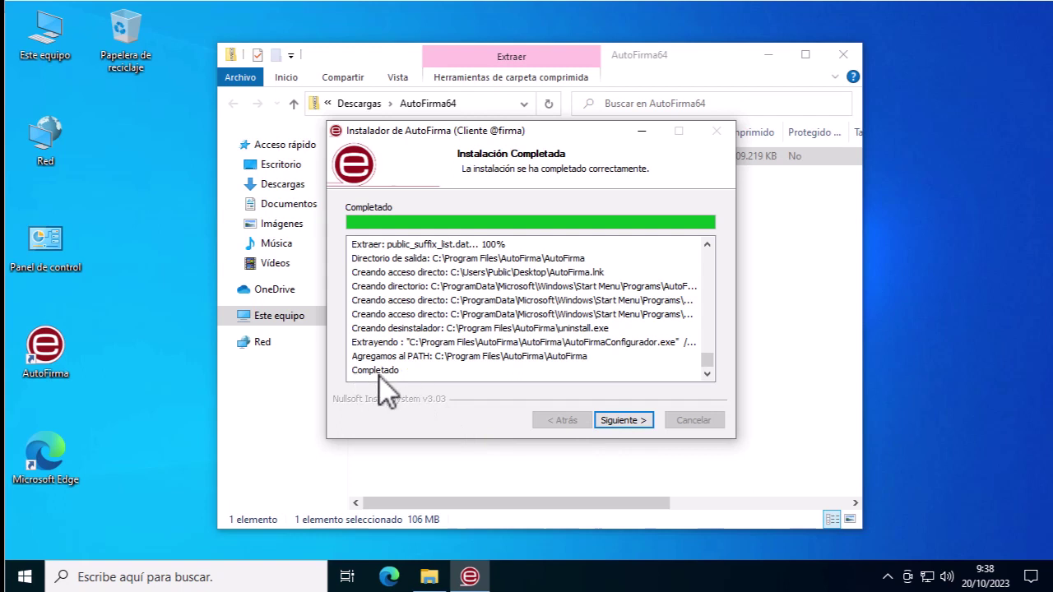
left_click(617, 424)
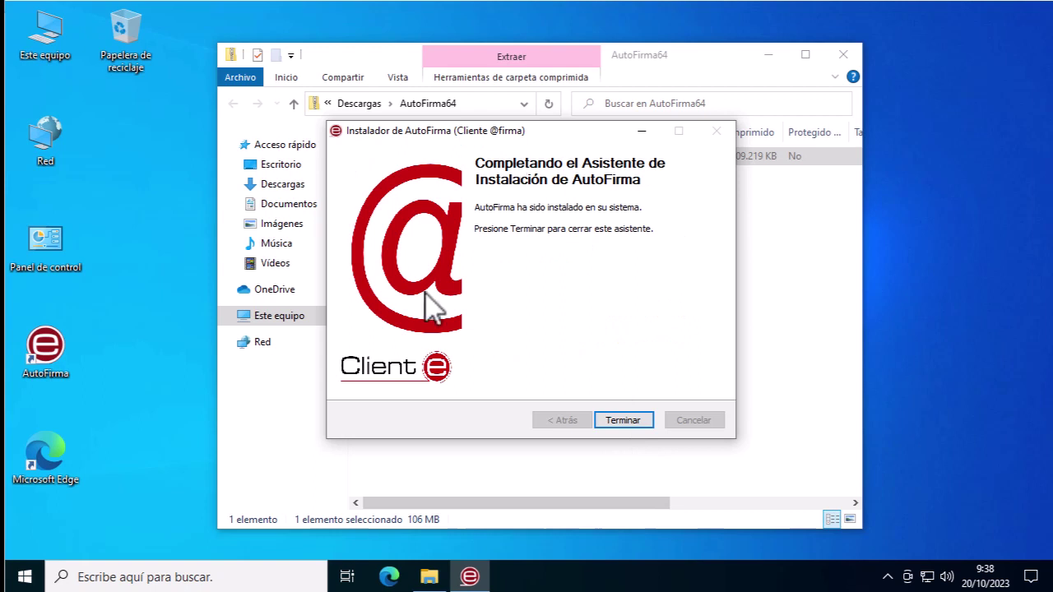
left_click(624, 420)
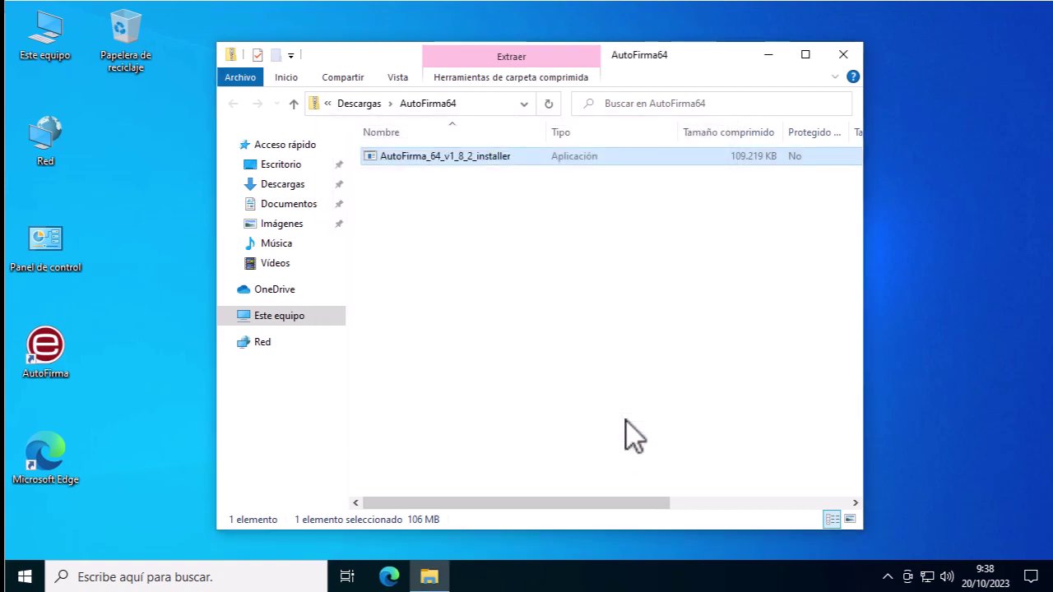
left_click(846, 56)
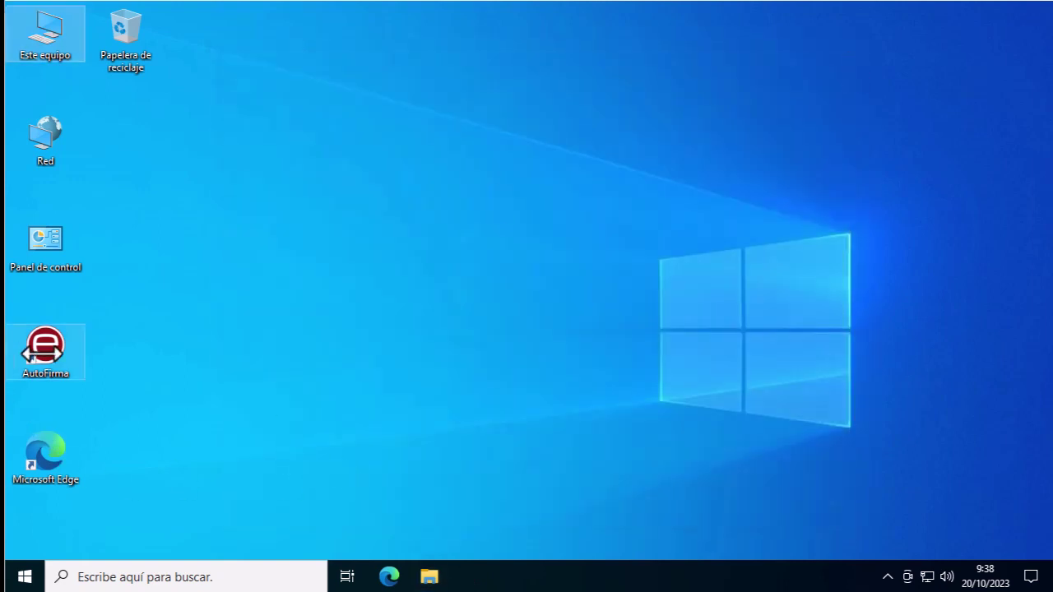
Step: Move the AutoFirma shortcut towards the middle of the desktop, and test-launch the application before closing it
left_click_drag(45, 349, 473, 235)
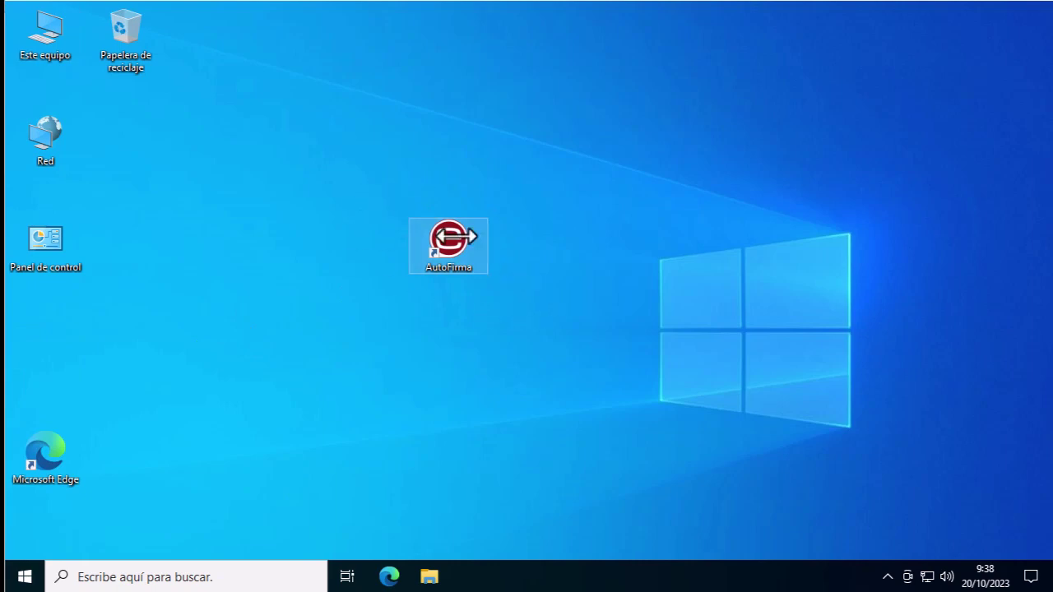
double_click(448, 240)
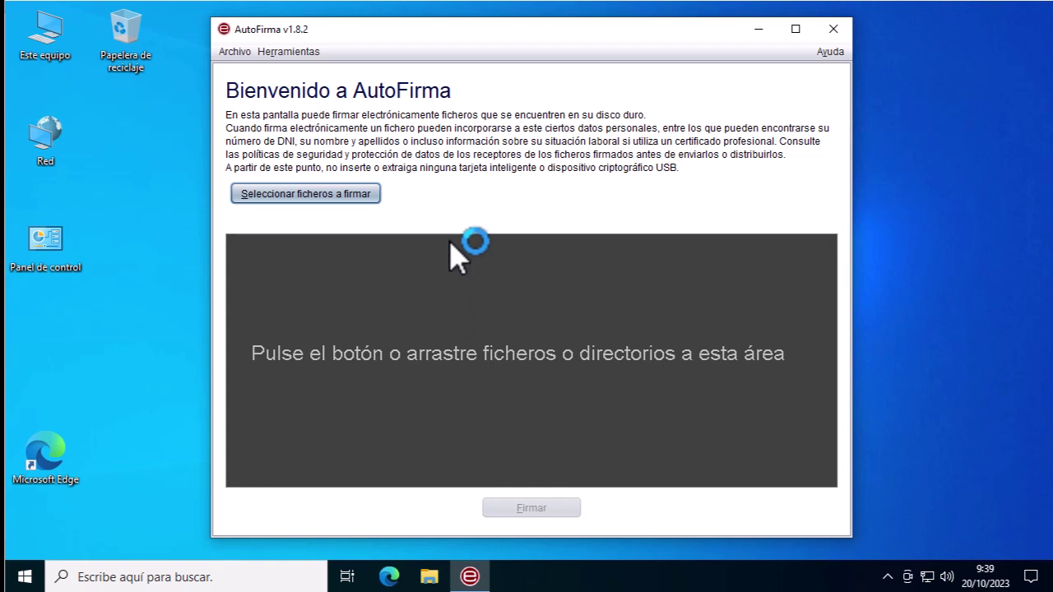
left_click(834, 28)
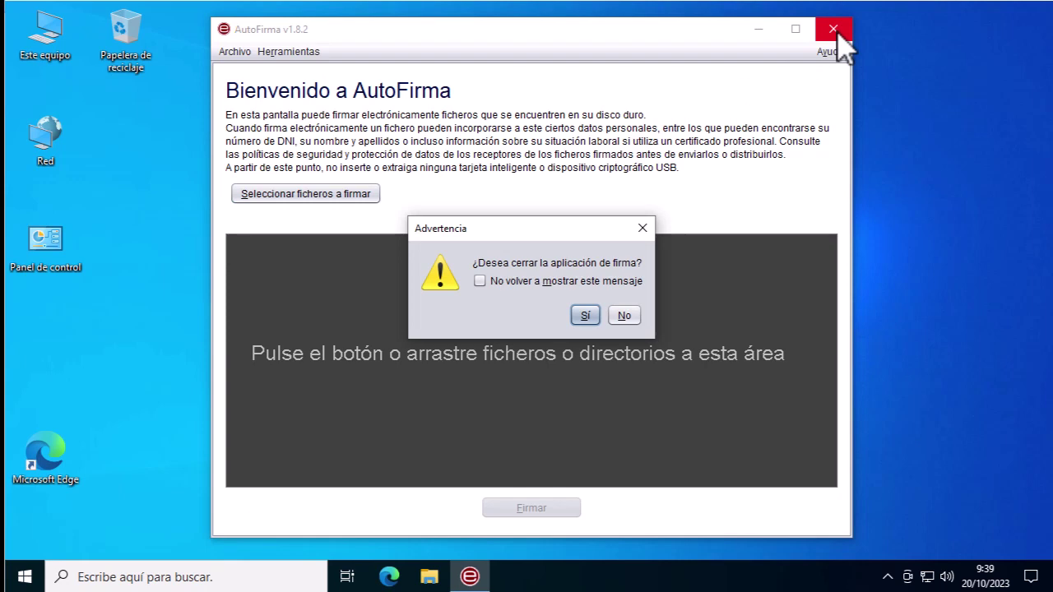
left_click(585, 316)
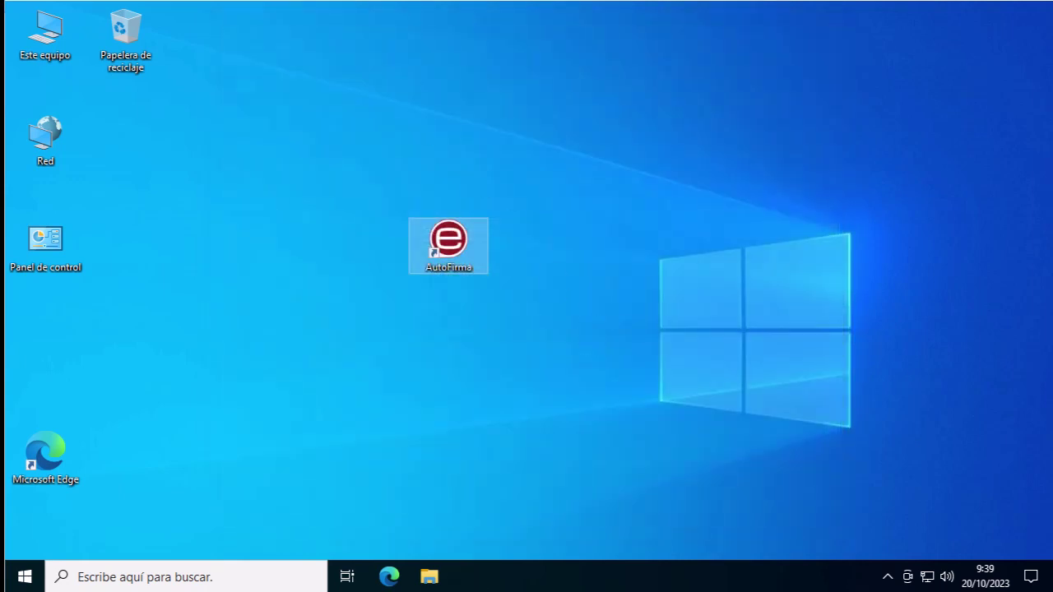